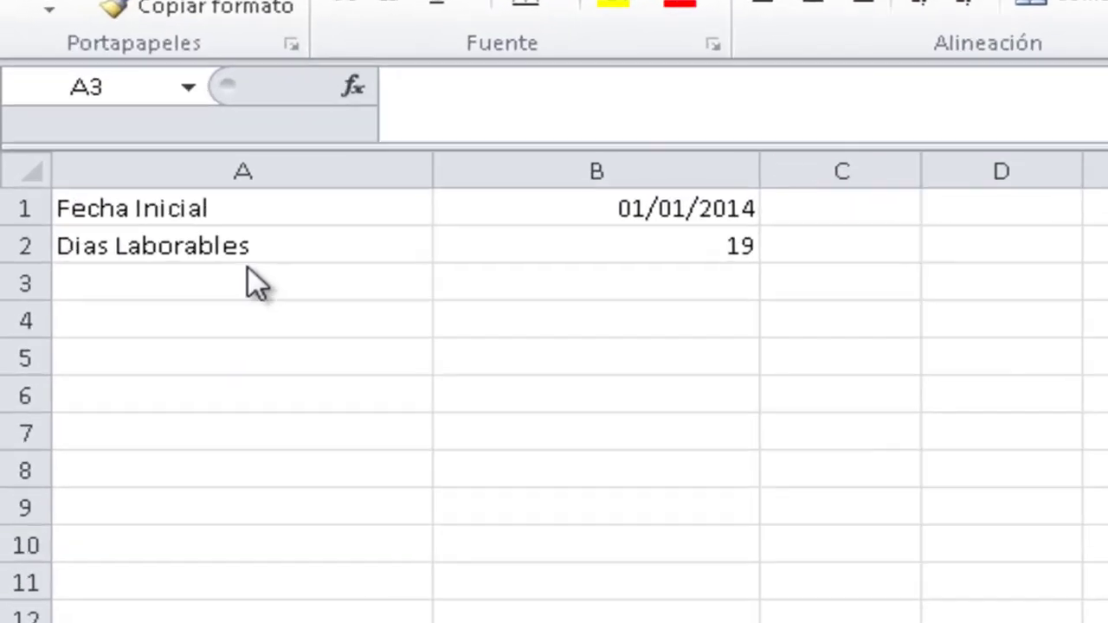
Point out the existing Fecha Inicial (01/01/2014) and Dias Laborables (19) entries
key(shift+Right)
click(259, 213)
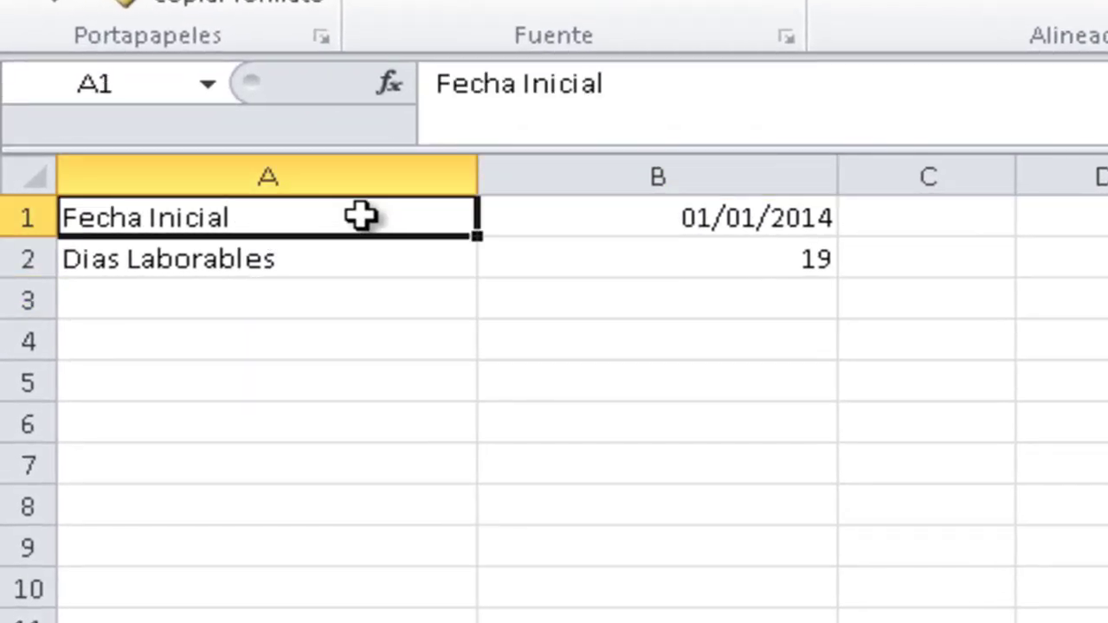
click(556, 216)
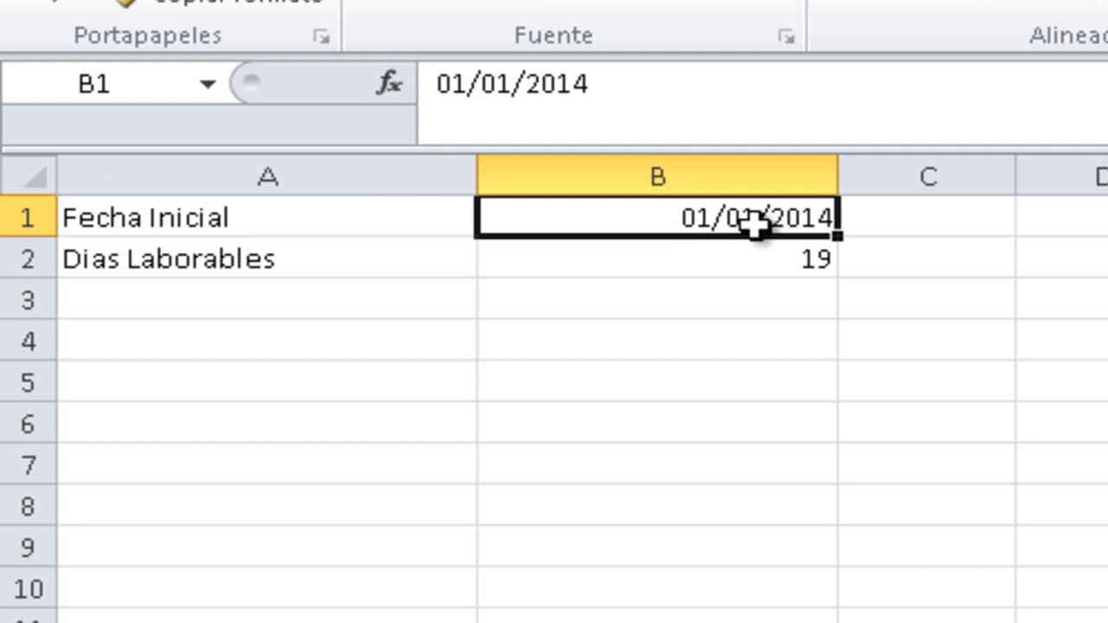
click(351, 250)
click(693, 253)
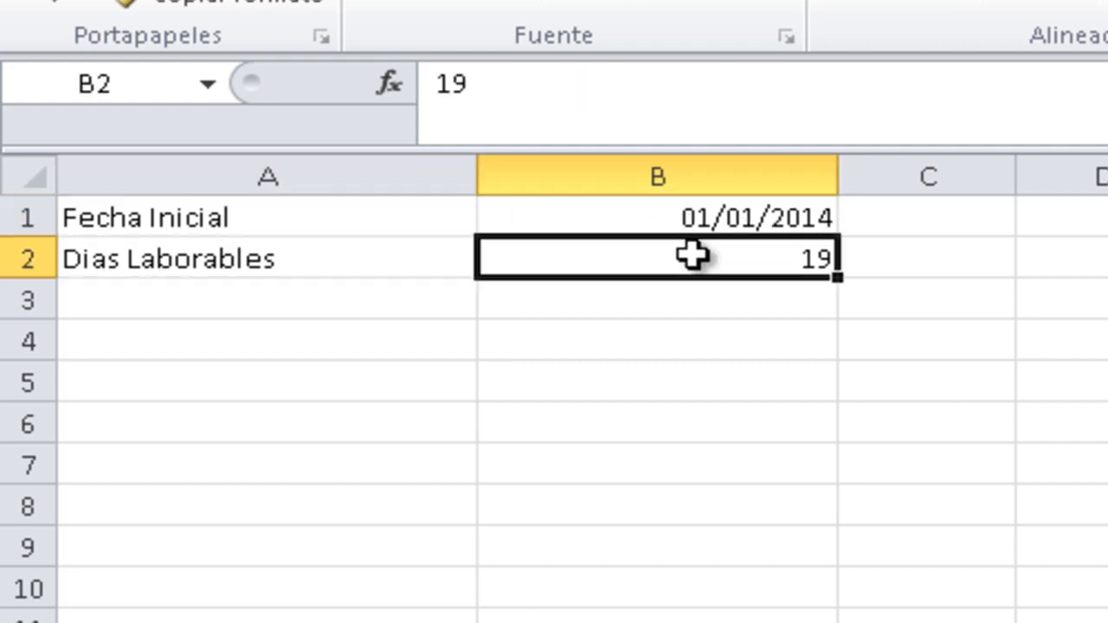
click(396, 253)
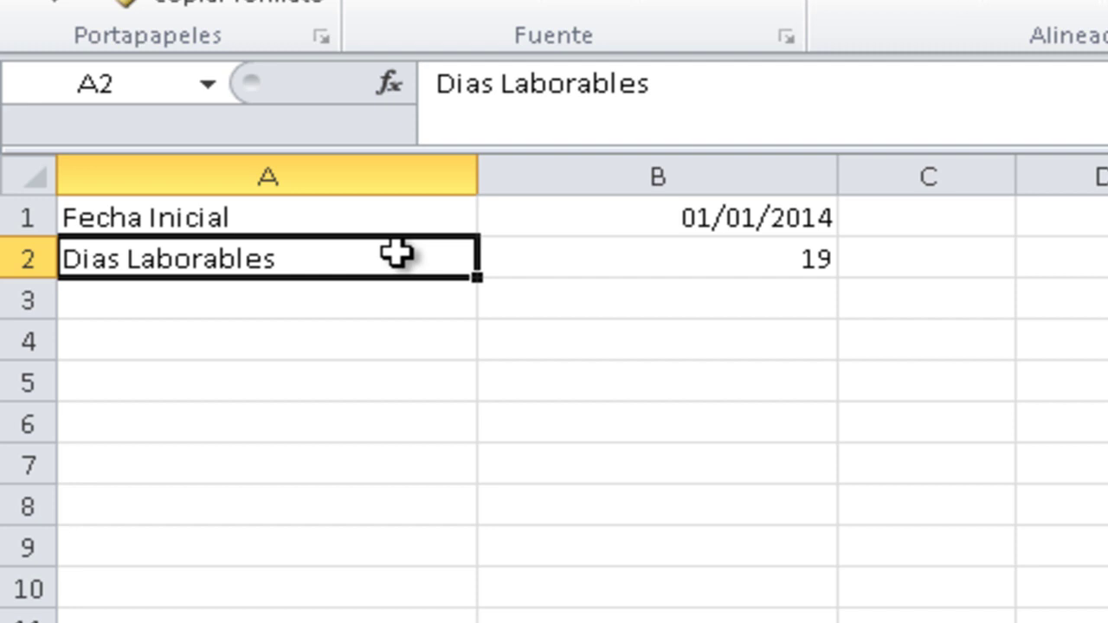
Label cell A3 'Fecha tras los dias' and move to B3
click(394, 297)
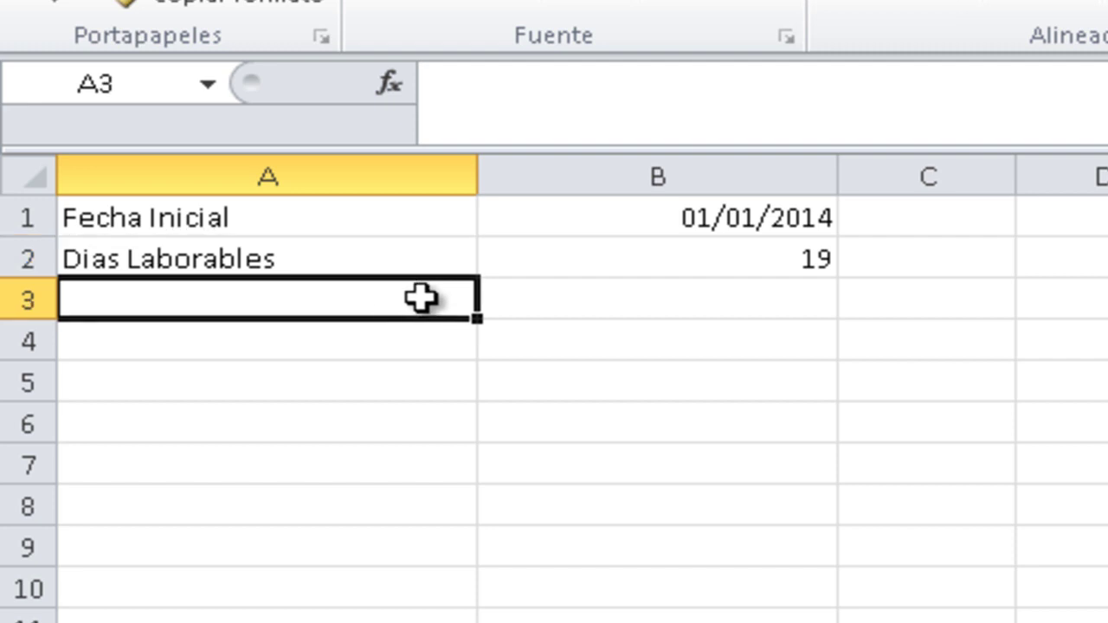
text(Fech)
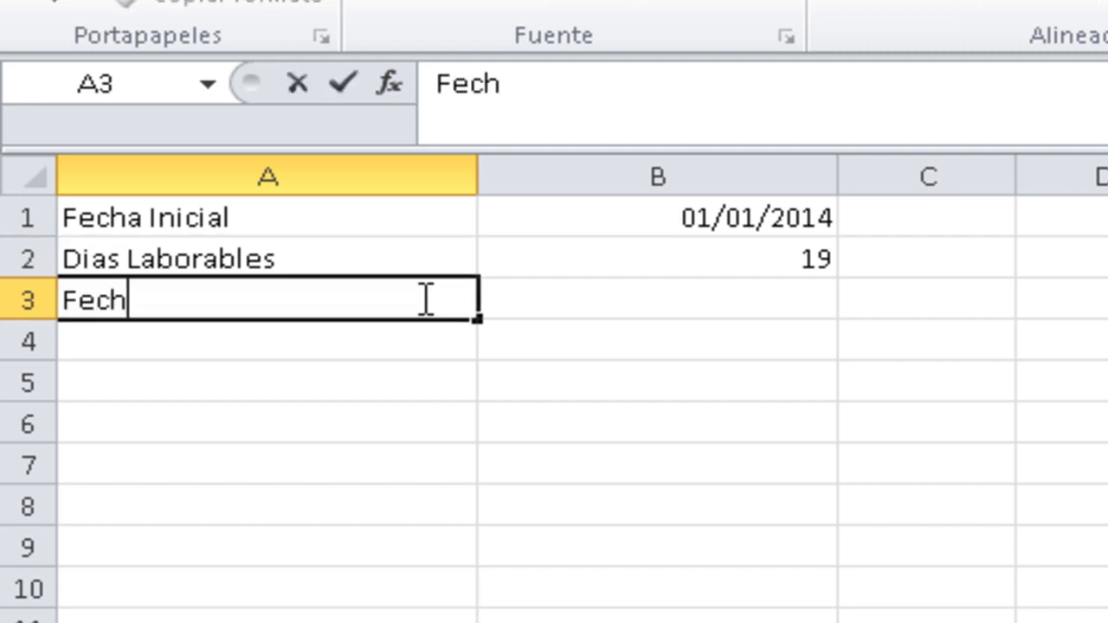
text(a tras los)
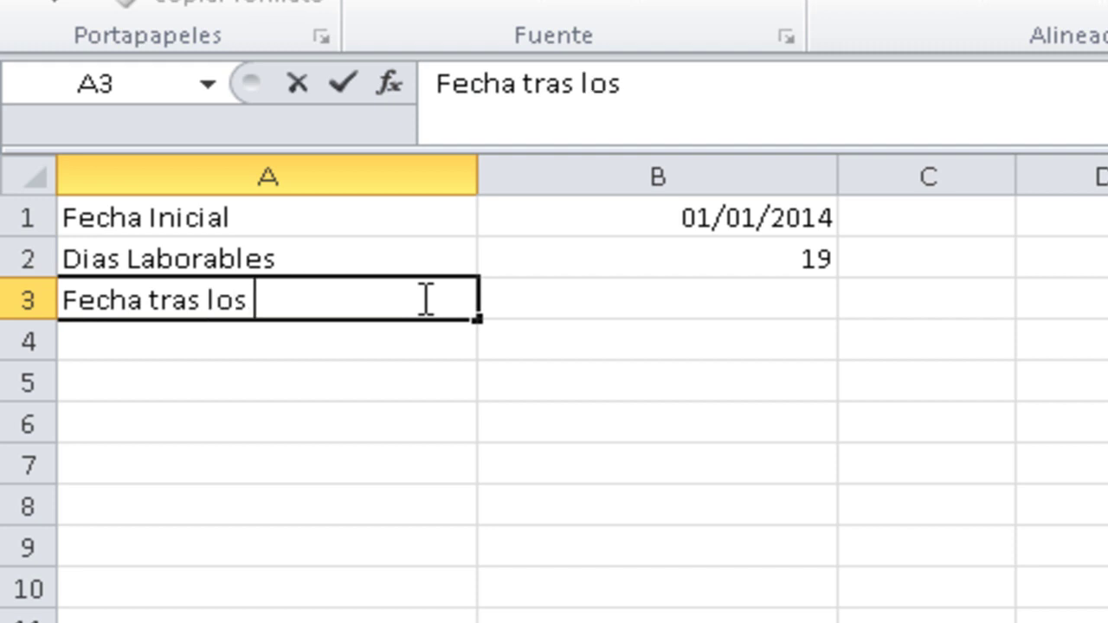
text( dias)
key(Return)
key(Right)
key(shift+Up)
key(Up)
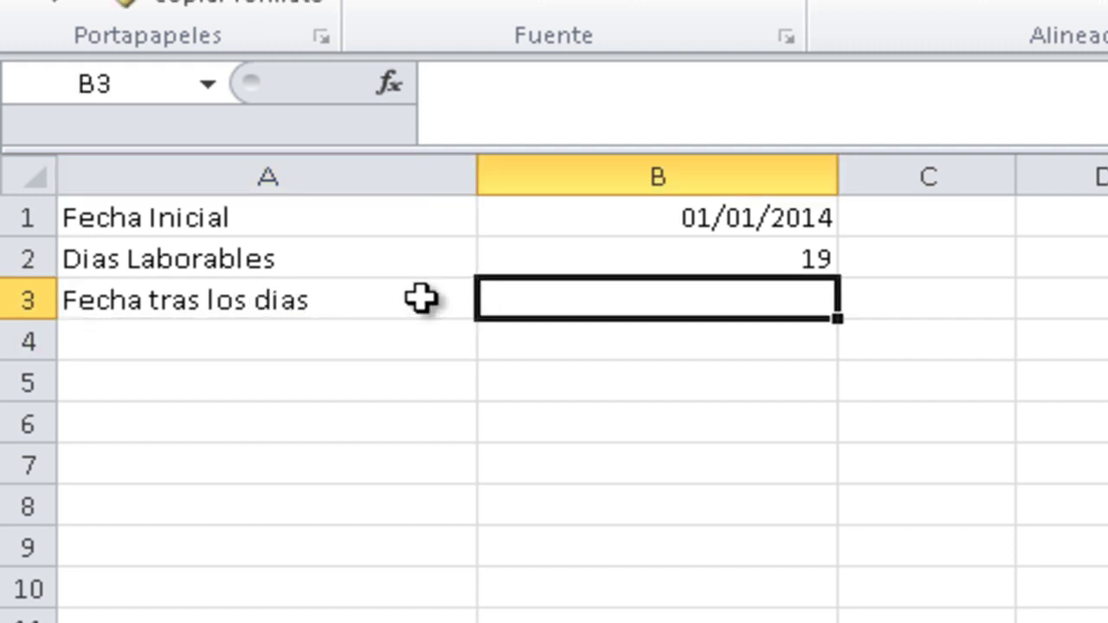
Enter =DIA.LAB(B1;B2) in B3 to get the date 19 working days after 01/01/2014
text(=Dia)
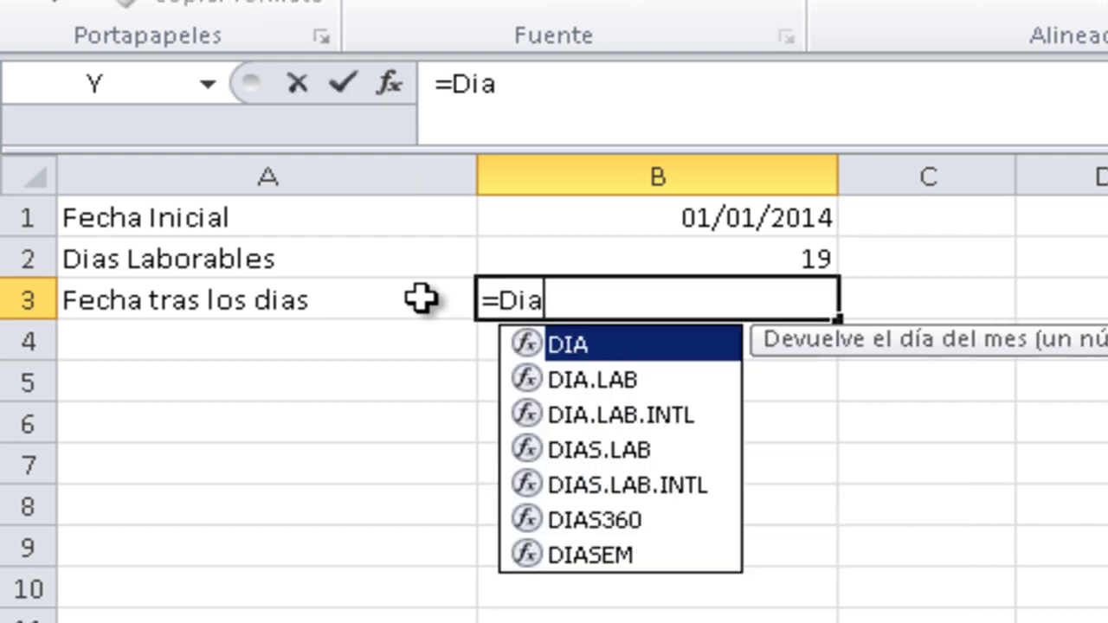
key(Down)
key(Tab)
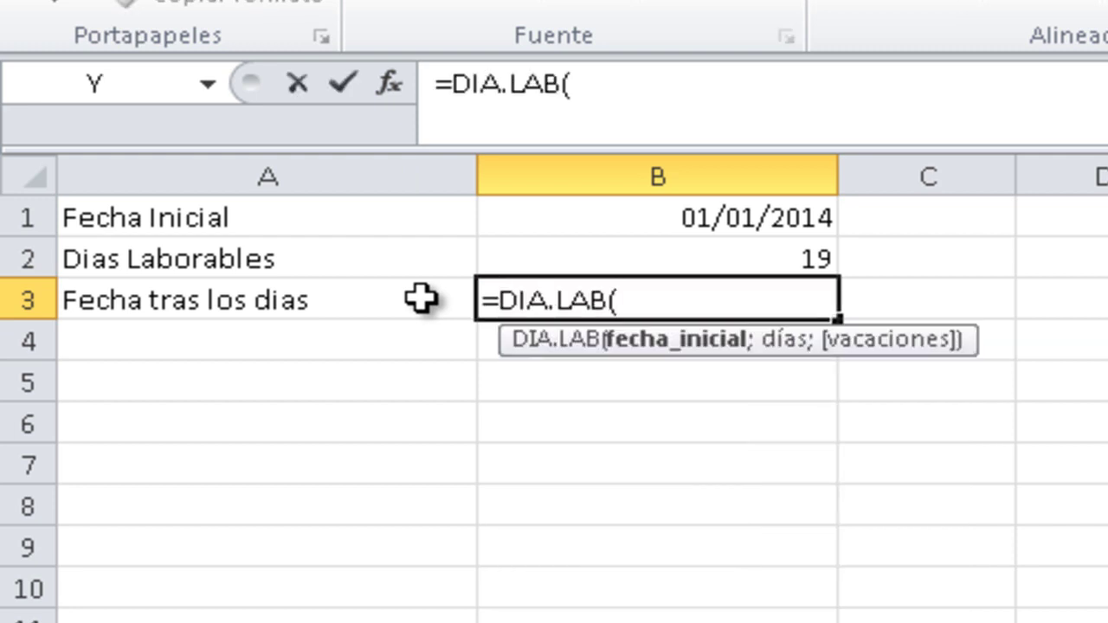
click(682, 223)
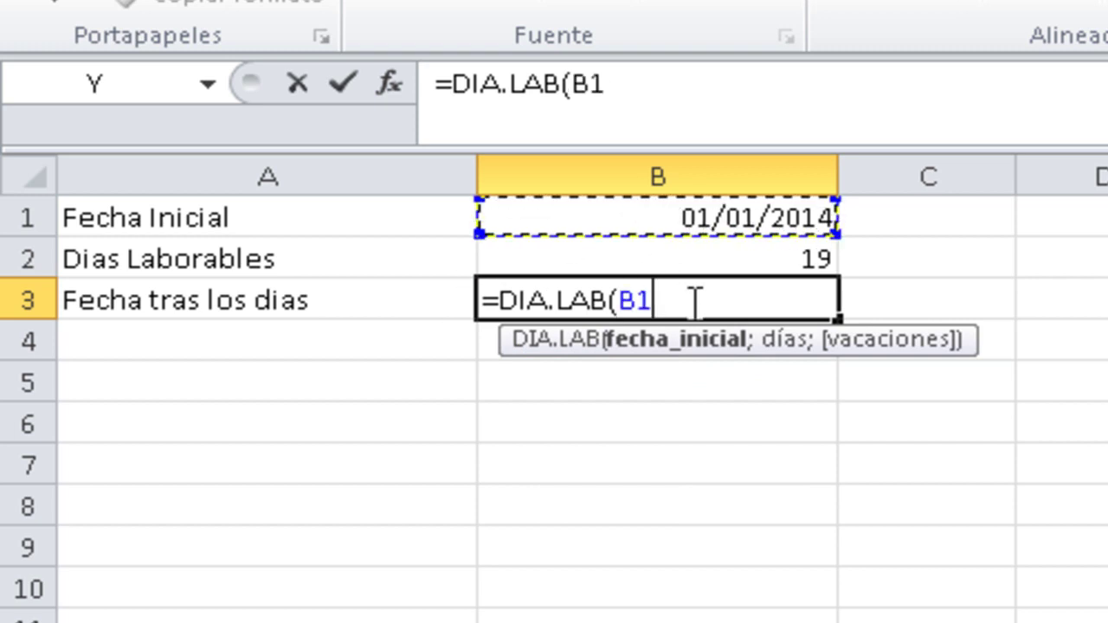
text(;)
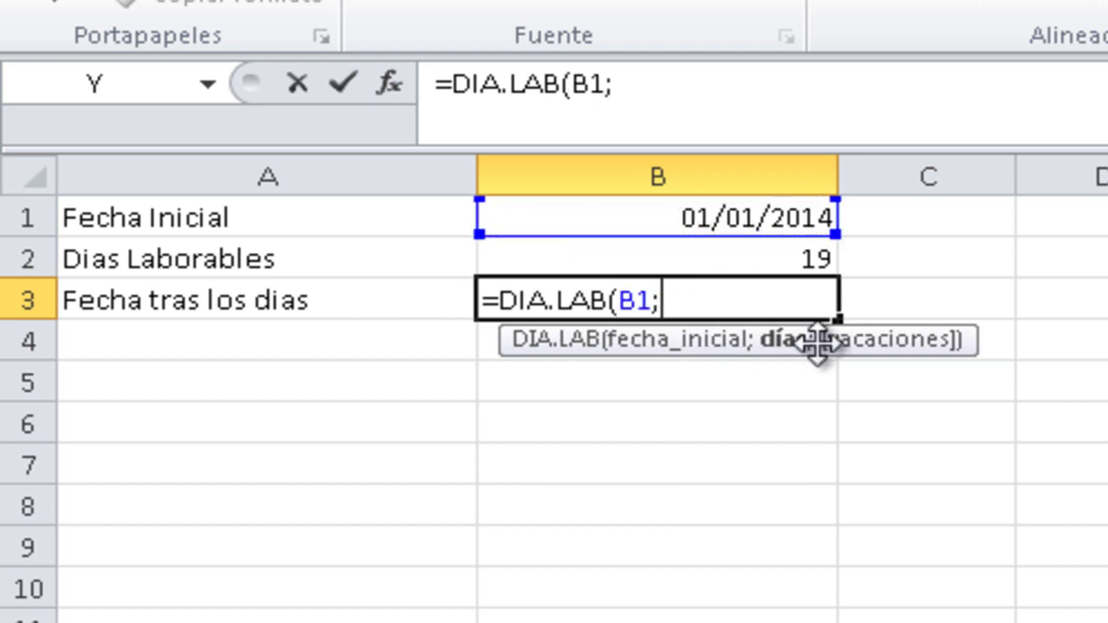
click(782, 251)
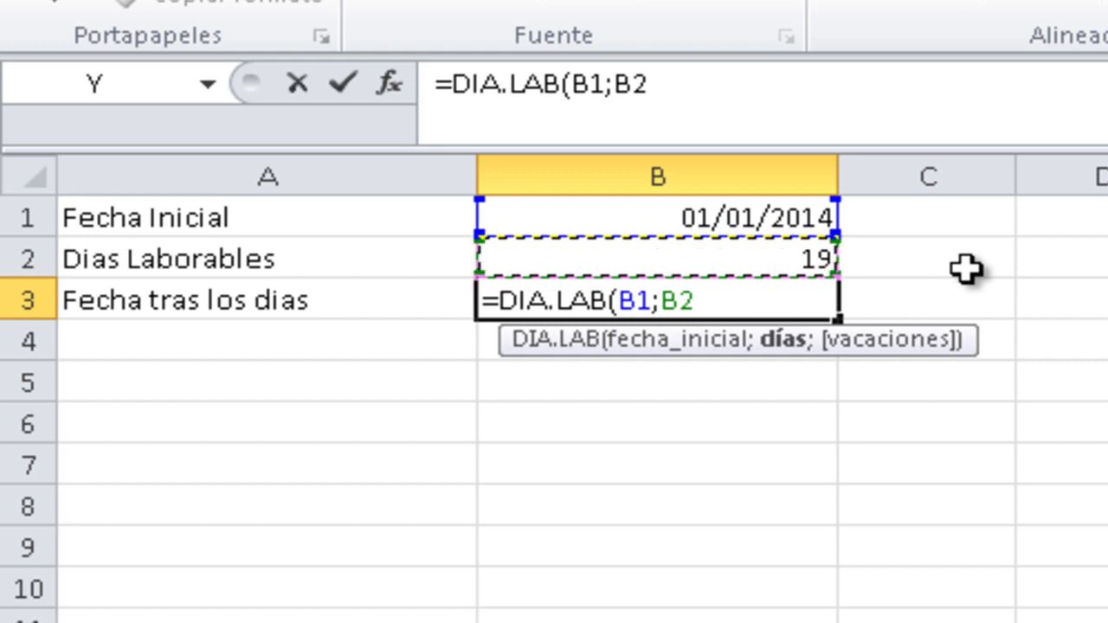
text())
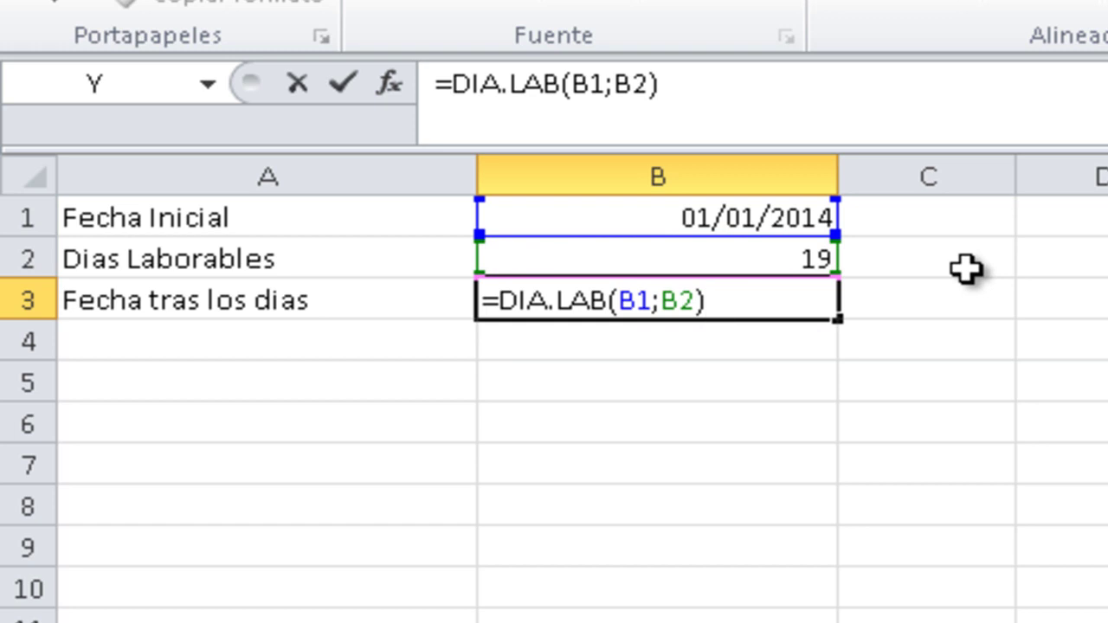
key(Return)
click(704, 300)
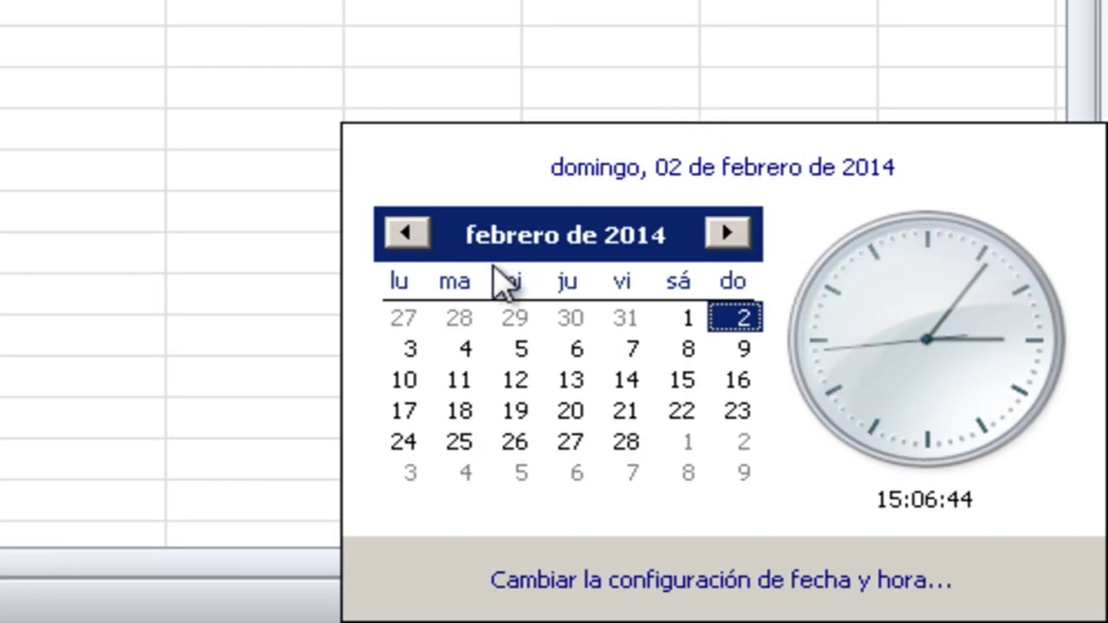
Move the Windows calendar back one month to January 2014
click(414, 232)
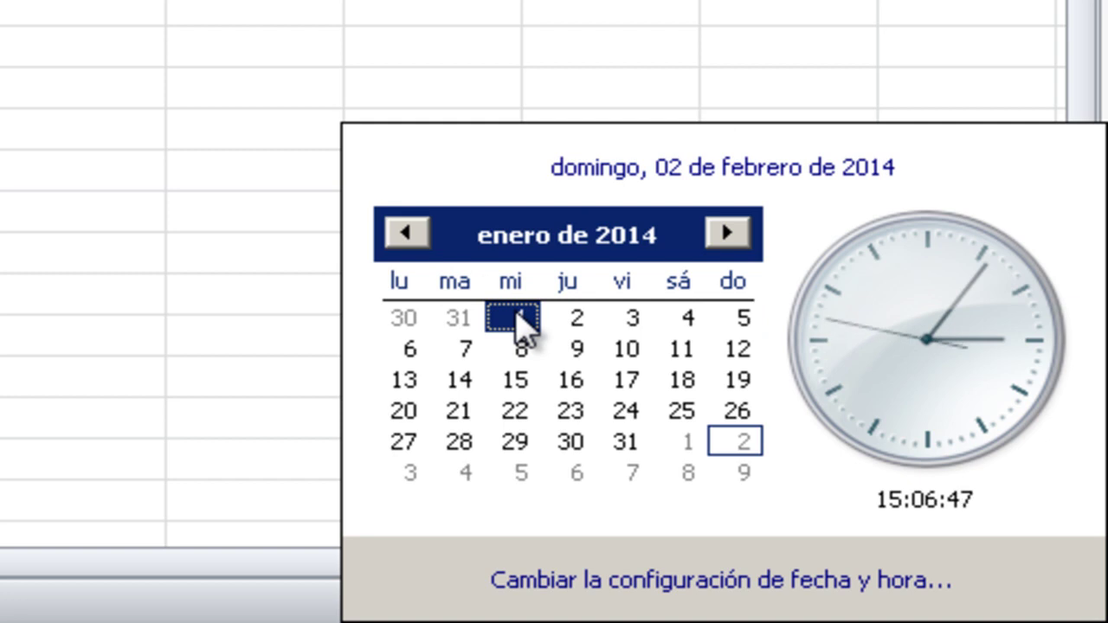